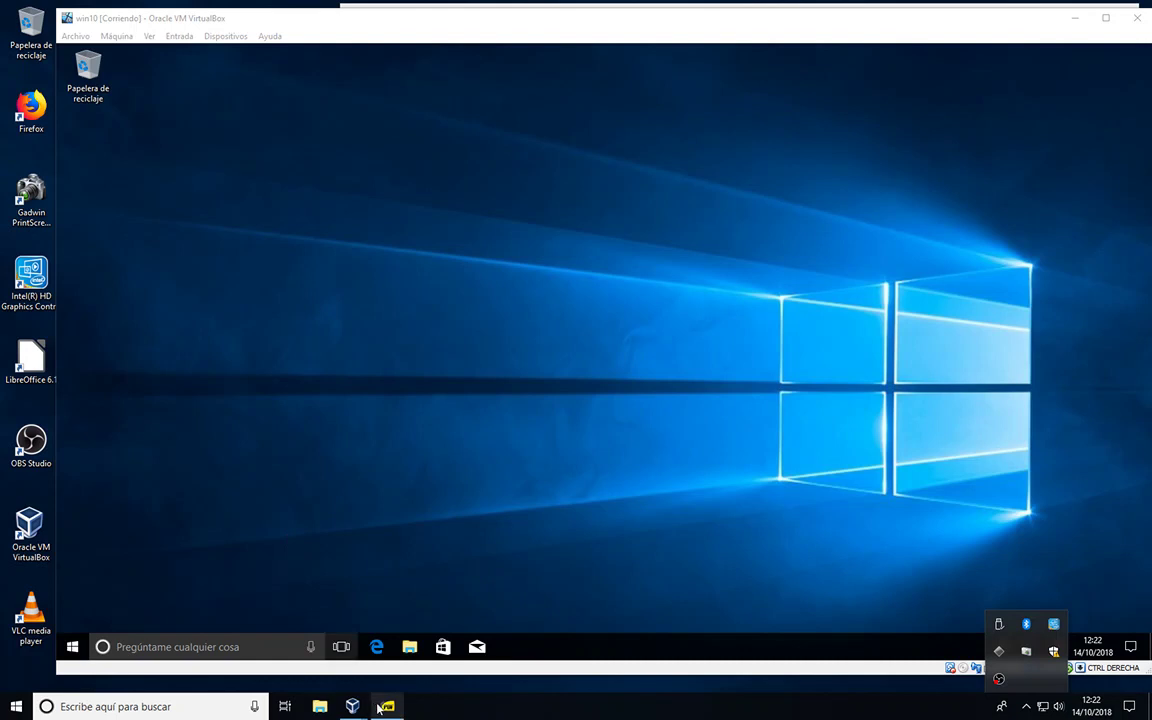
Step: Switch to SumatraPDF and read step 2 of ev1_tarea3.pdf about reducing the Windows volume
{"action": "mouse_move", "coordinate": [387, 713]}
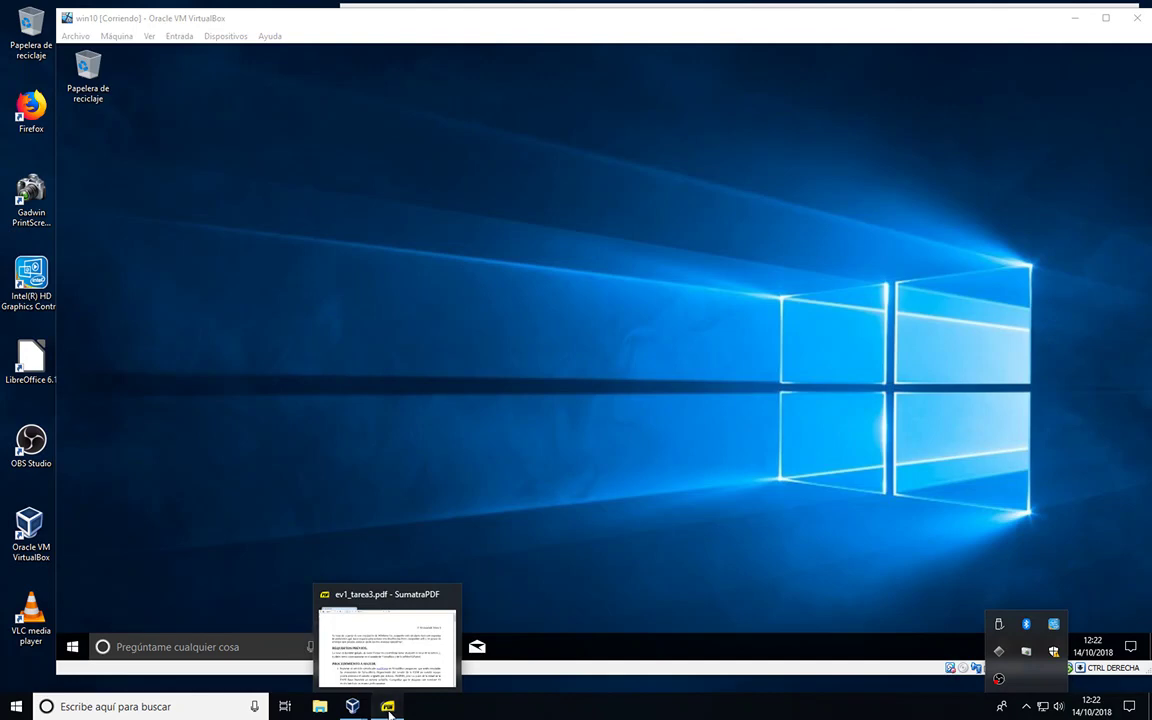
{"action": "left_click", "coordinate": [388, 707]}
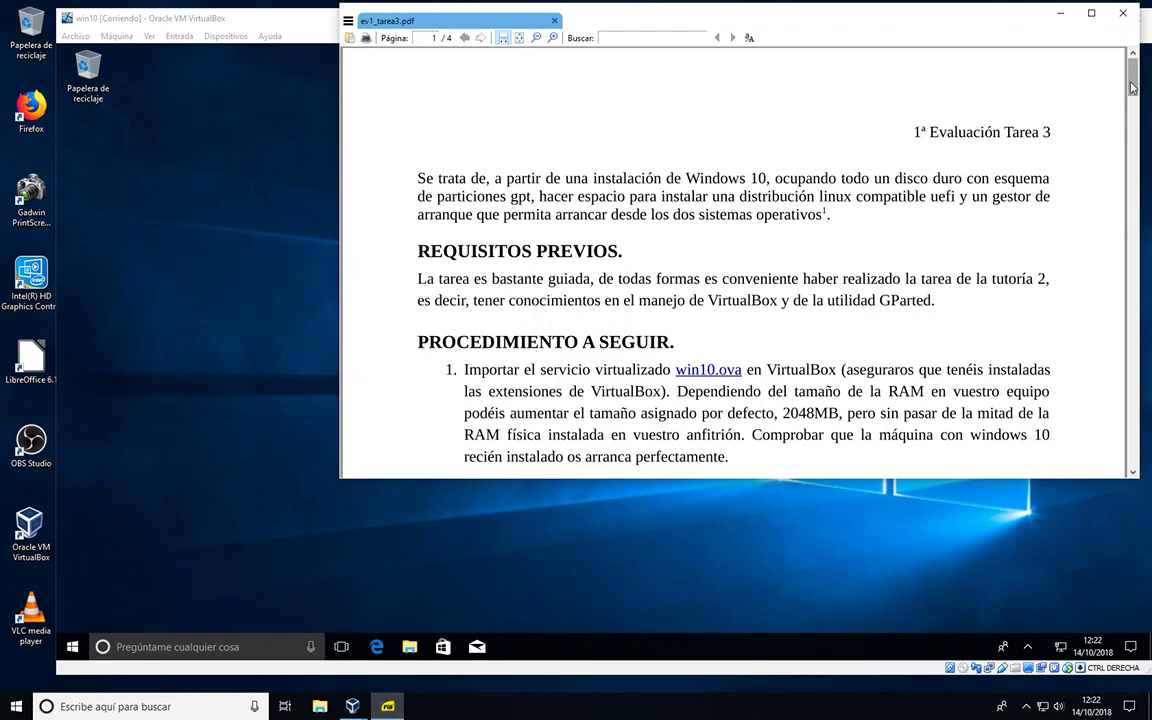
{"action": "left_click_drag", "start_coordinate": [1135, 95], "coordinate": [1135, 124]}
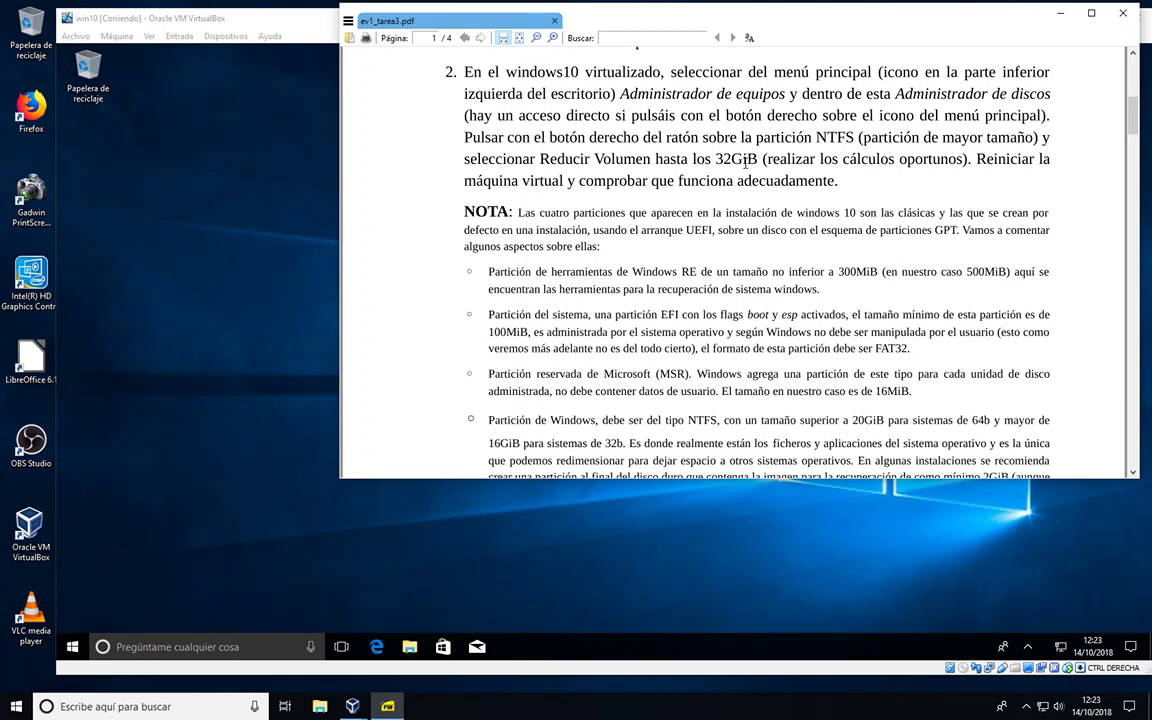
Step: Open Disk Management in the win10 virtual machine and enlarge its window to show the full partition layout
{"action": "right_click", "coordinate": [72, 650]}
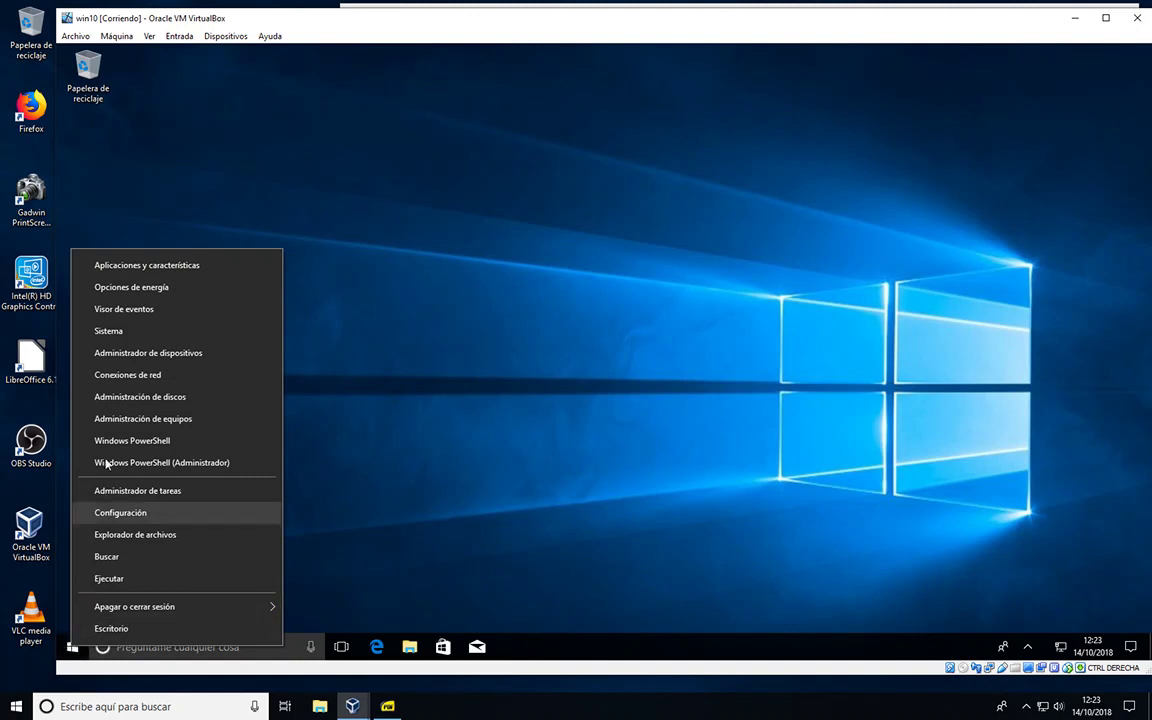
{"action": "left_click", "coordinate": [144, 400]}
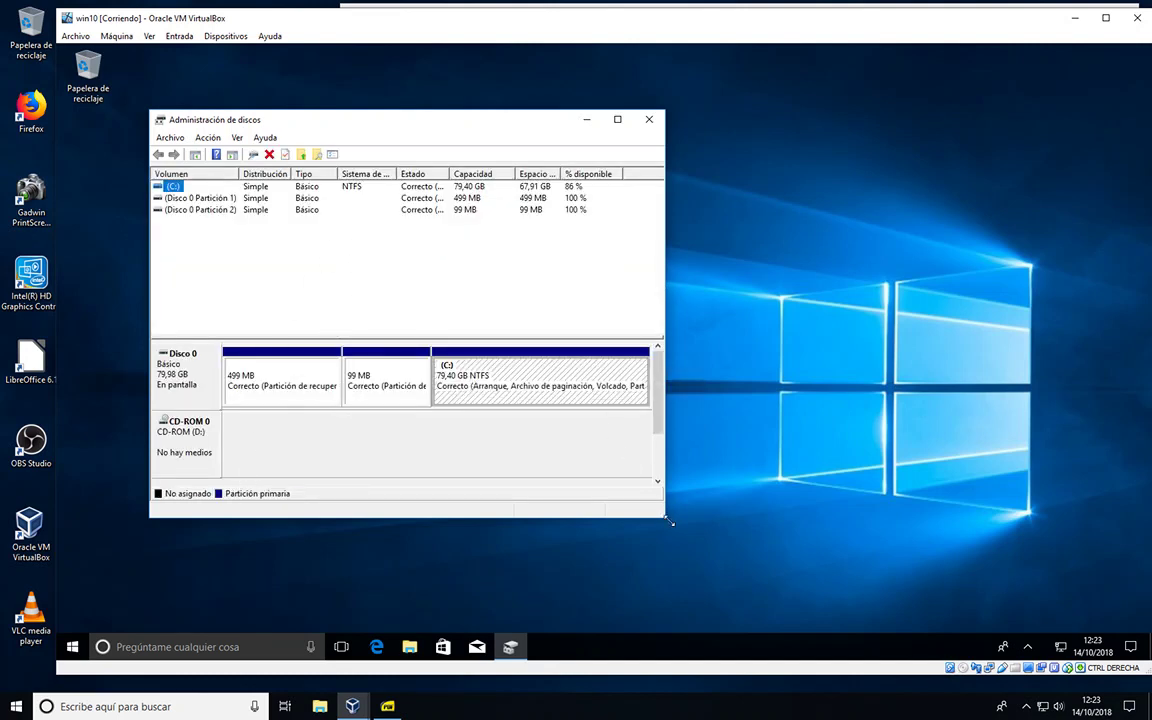
{"action": "left_click_drag", "start_coordinate": [669, 521], "coordinate": [935, 581]}
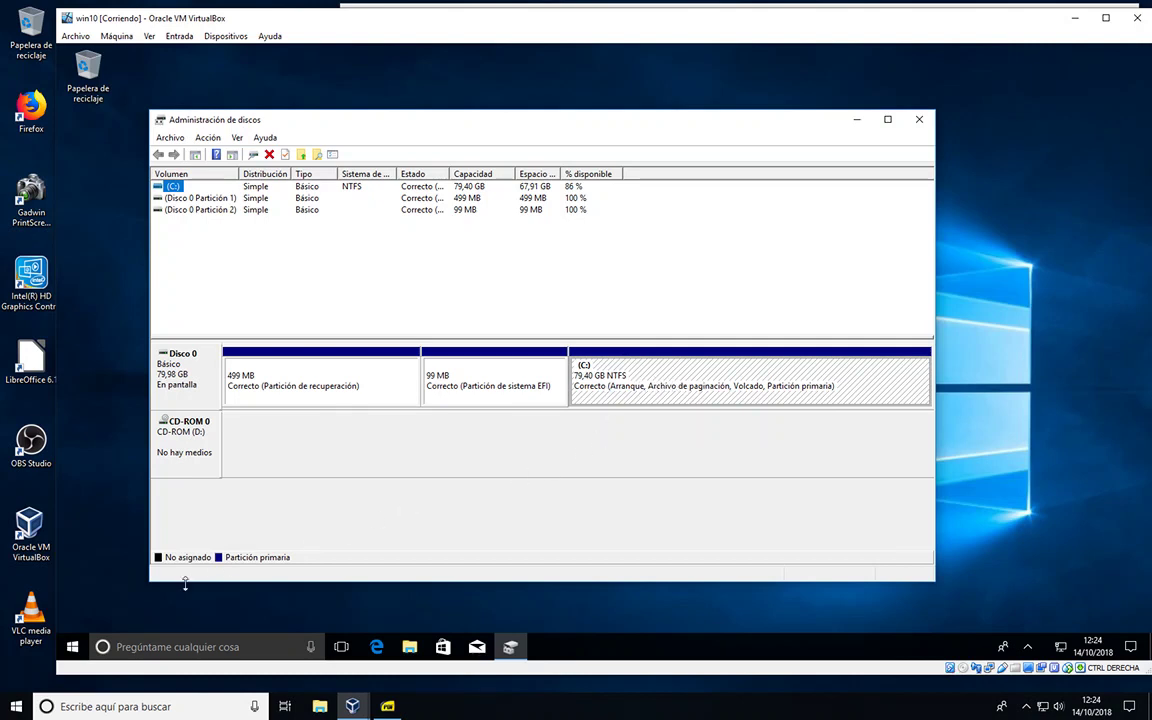
Step: Find and open Calculator in the virtual machine, shrink its window and place it beside the partition list
{"action": "left_click", "coordinate": [121, 650]}
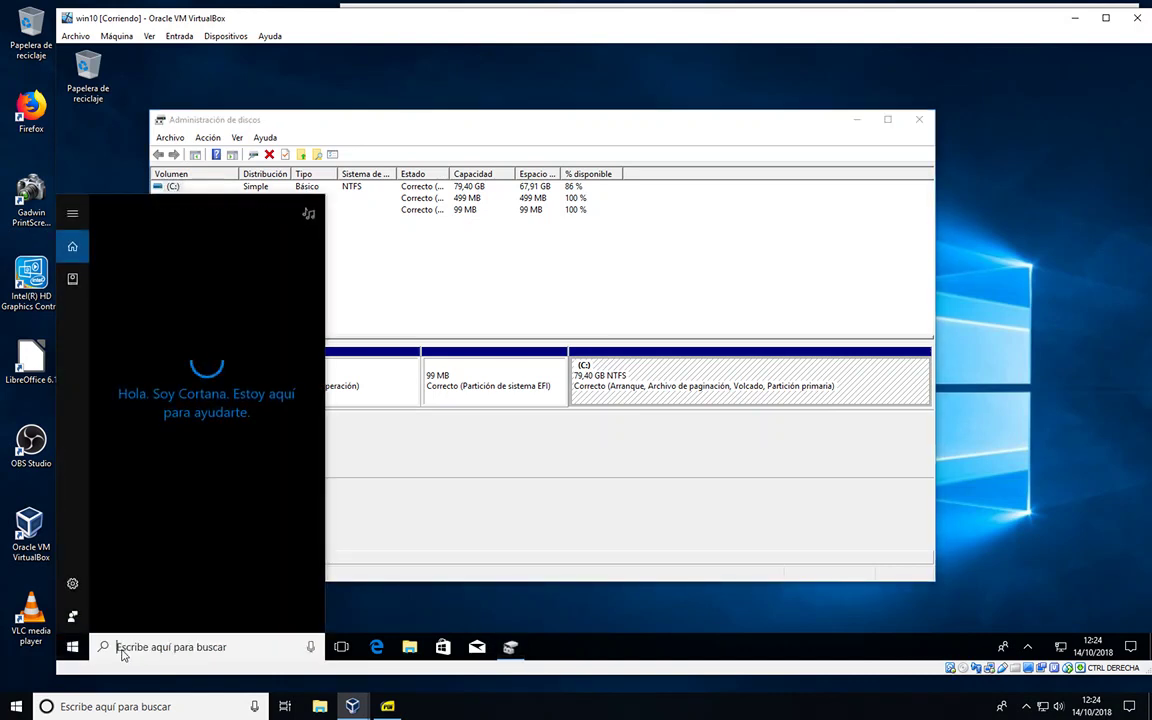
{"action": "type", "text": "cal"}
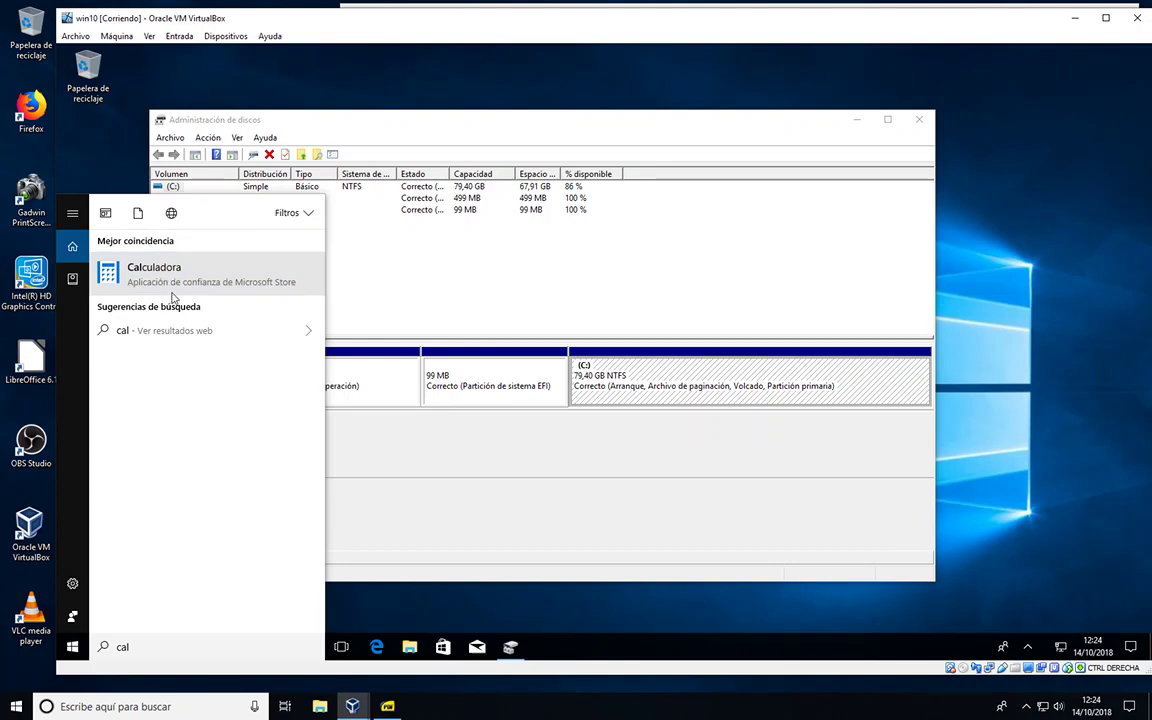
{"action": "left_click", "coordinate": [166, 276]}
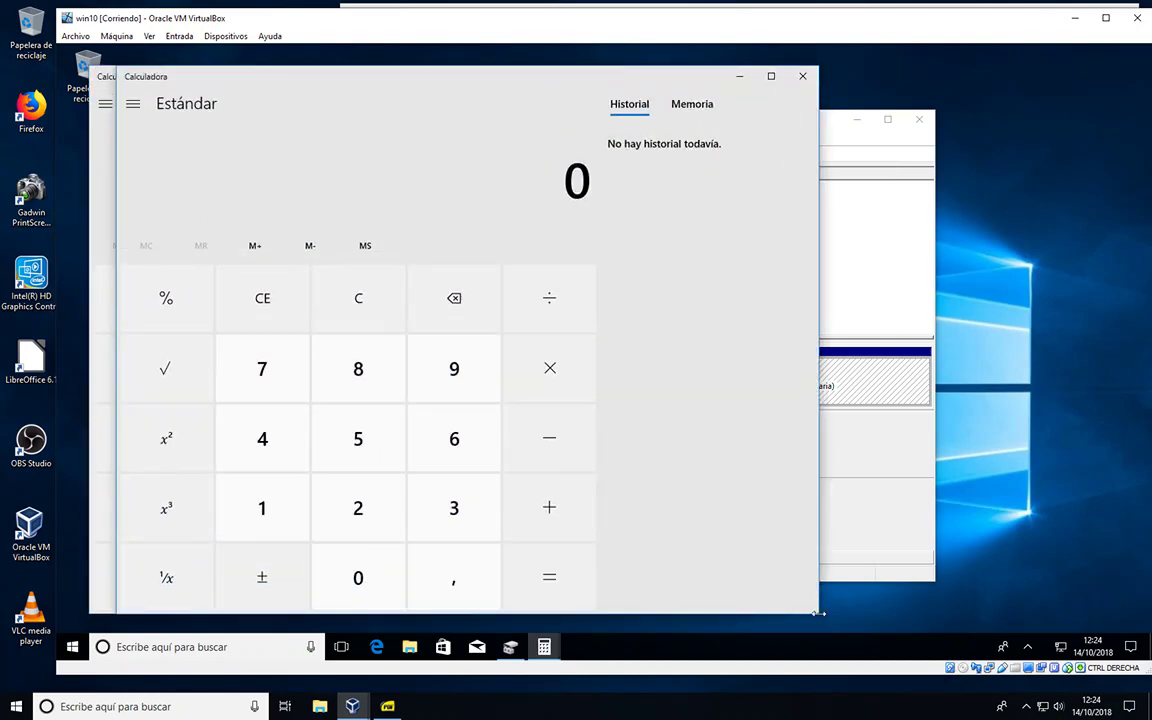
{"action": "left_click_drag", "start_coordinate": [818, 614], "coordinate": [463, 584]}
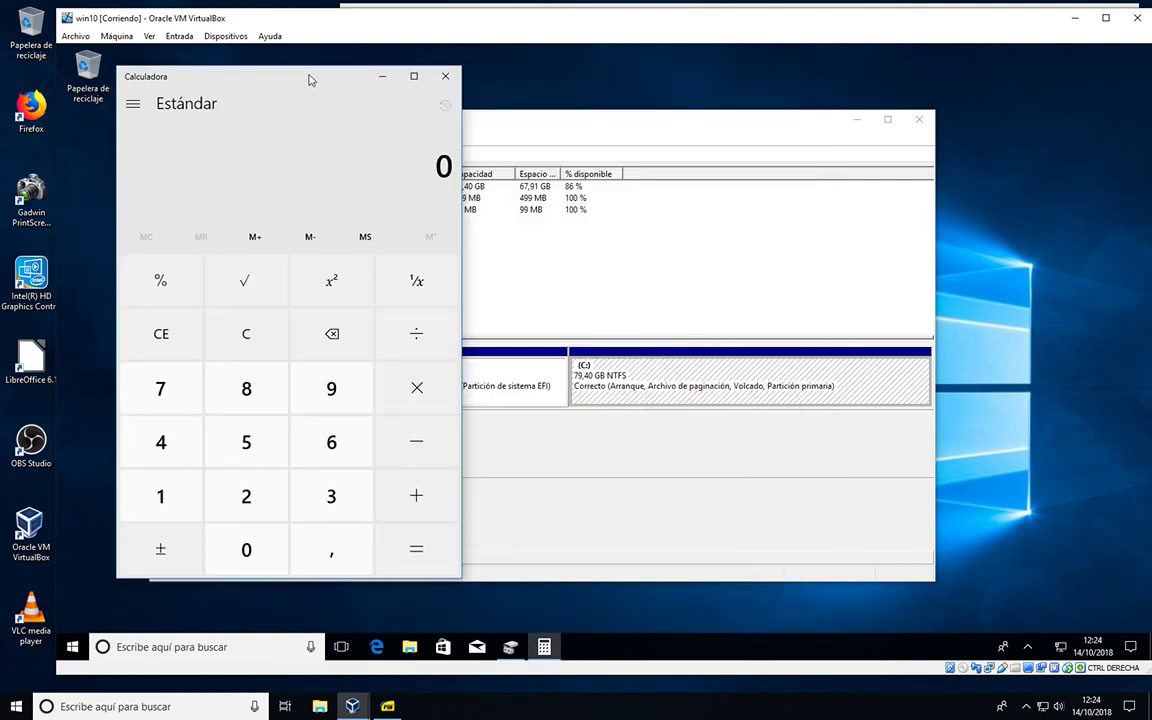
{"action": "left_click_drag", "start_coordinate": [305, 78], "coordinate": [903, 80]}
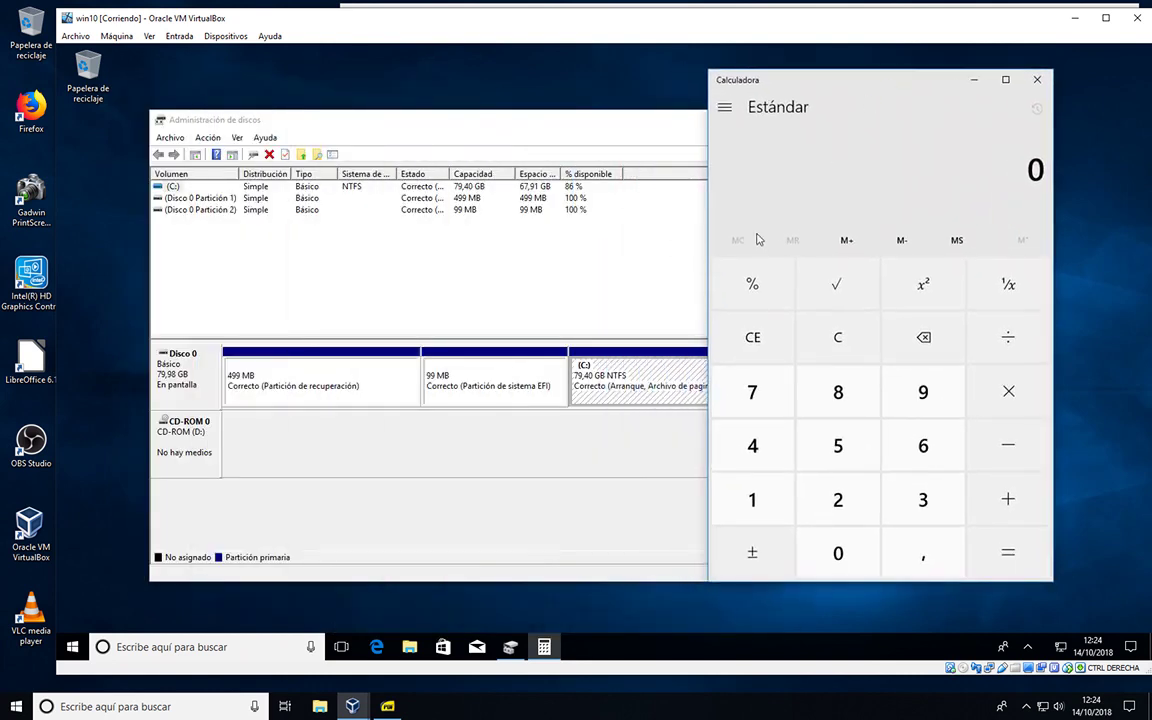
Step: Start Shrink Volume on the C: NTFS partition and move the Disk Management window clear of Calculator
{"action": "right_click", "coordinate": [640, 378]}
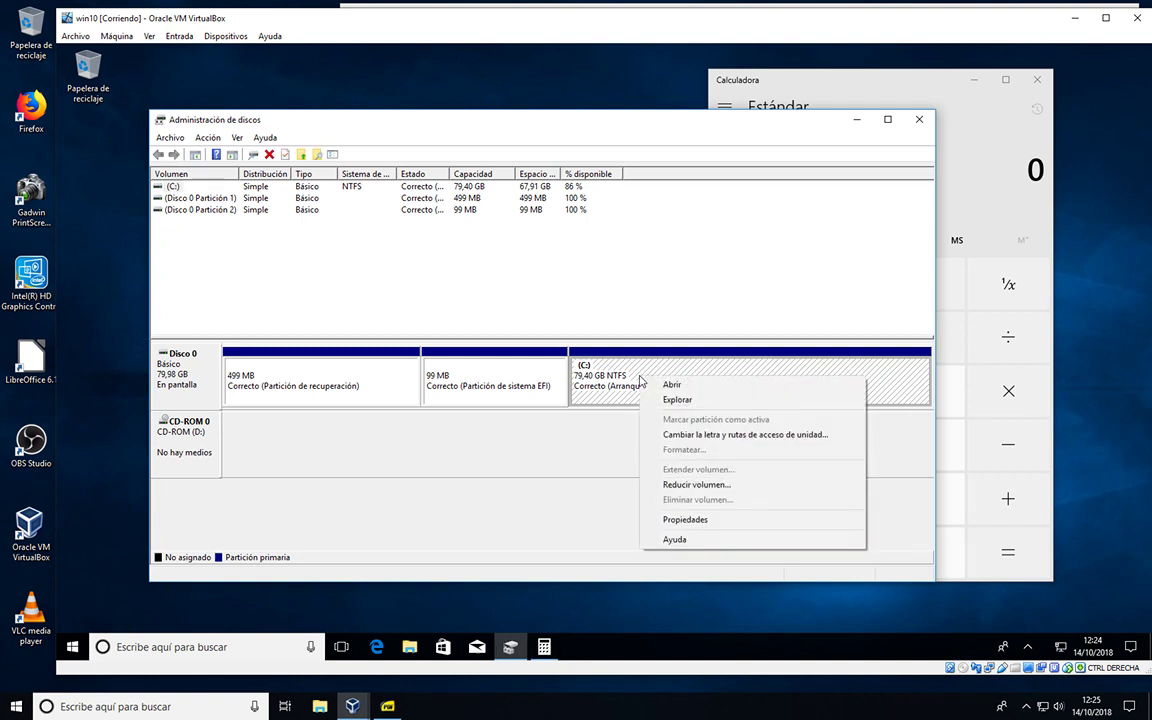
{"action": "left_click", "coordinate": [686, 488]}
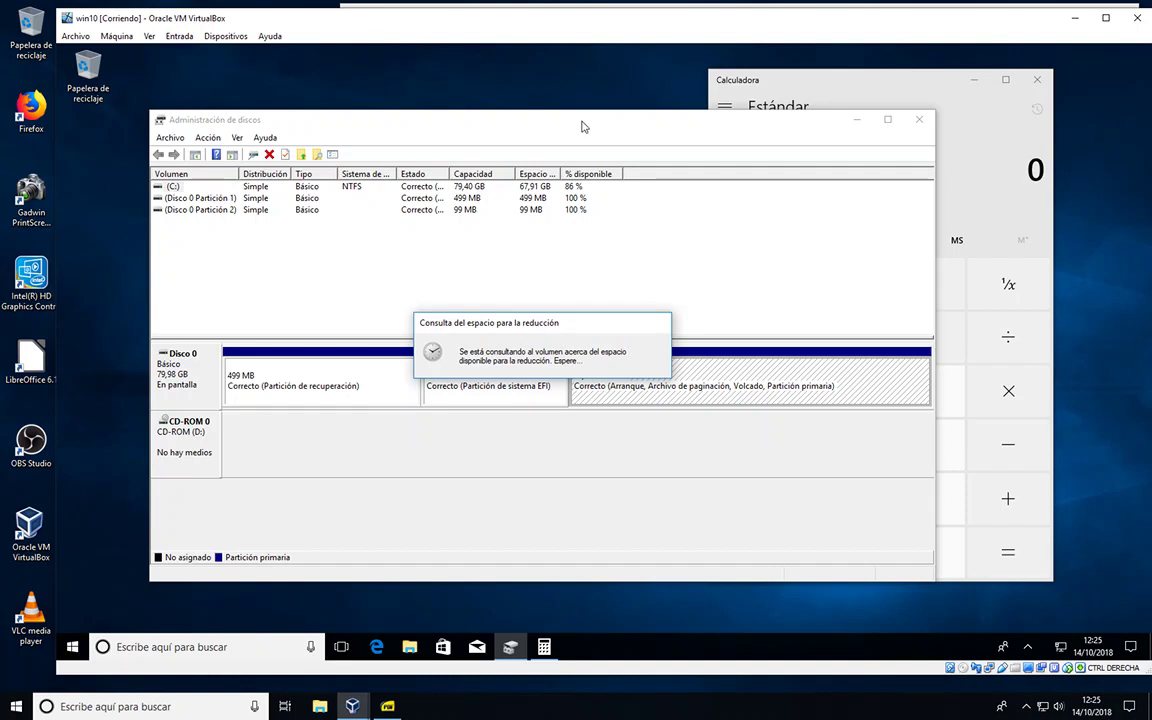
{"action": "left_click_drag", "start_coordinate": [583, 126], "coordinate": [516, 129]}
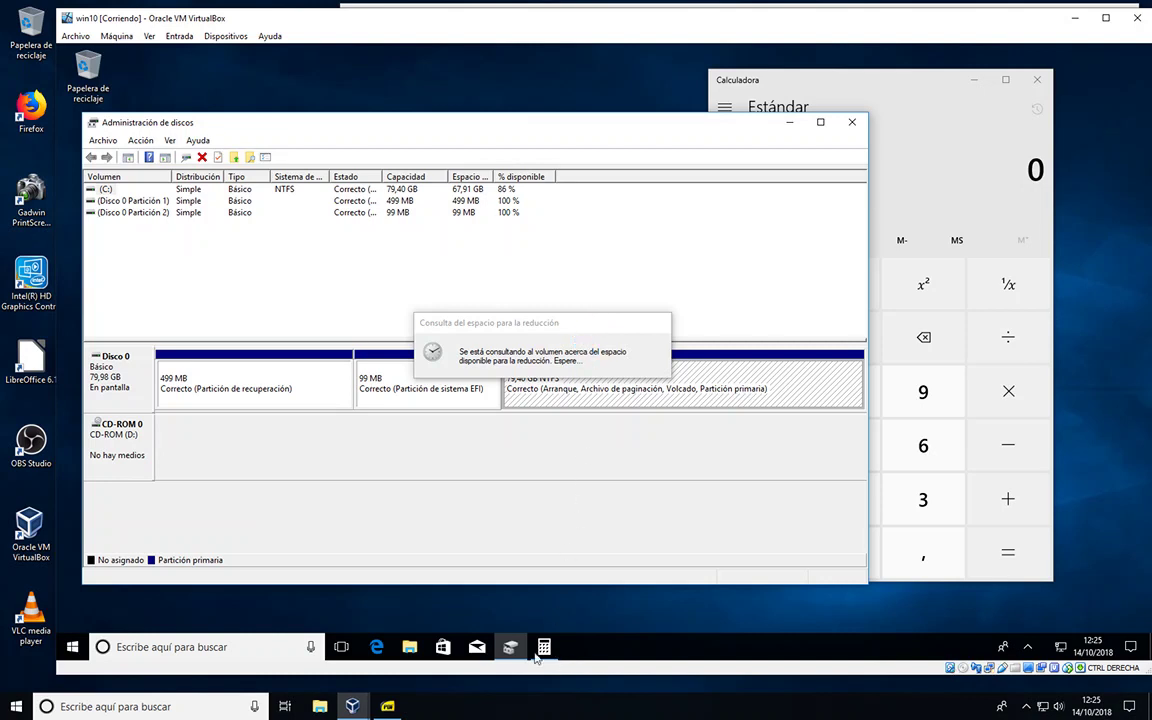
{"action": "mouse_move", "coordinate": [507, 651]}
{"action": "mouse_move", "coordinate": [664, 128]}
{"action": "left_mouse_down"}
{"action": "mouse_move", "coordinate": [663, 206]}
{"action": "mouse_move", "coordinate": [650, 123]}
{"action": "left_mouse_up"}
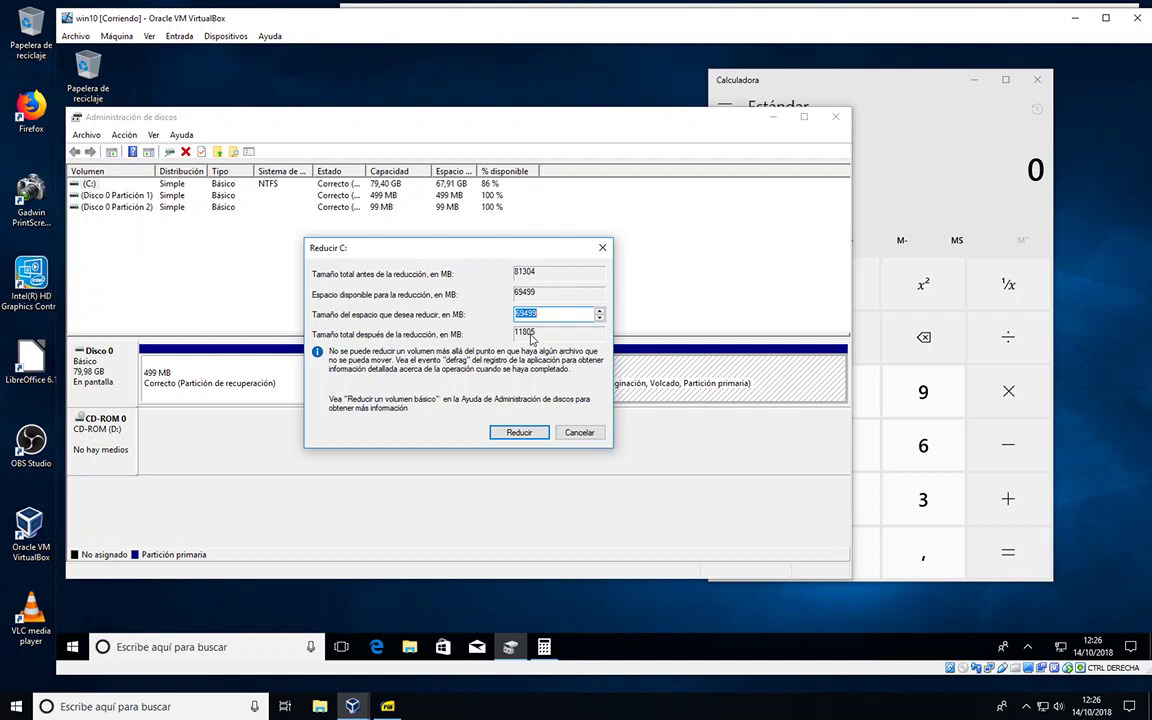
Step: Calculate the space to shrink in Calculator by subtracting 32768 from the total size of 81304 MB
{"action": "left_click", "coordinate": [928, 91]}
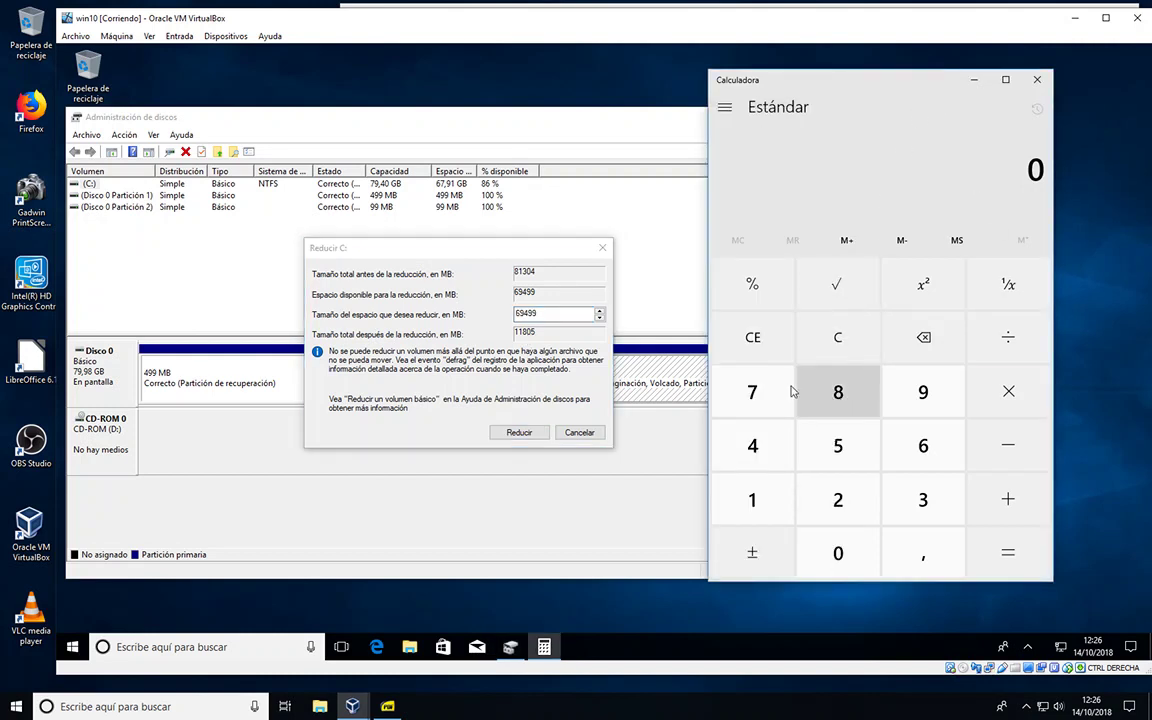
{"action": "left_click", "coordinate": [833, 391]}
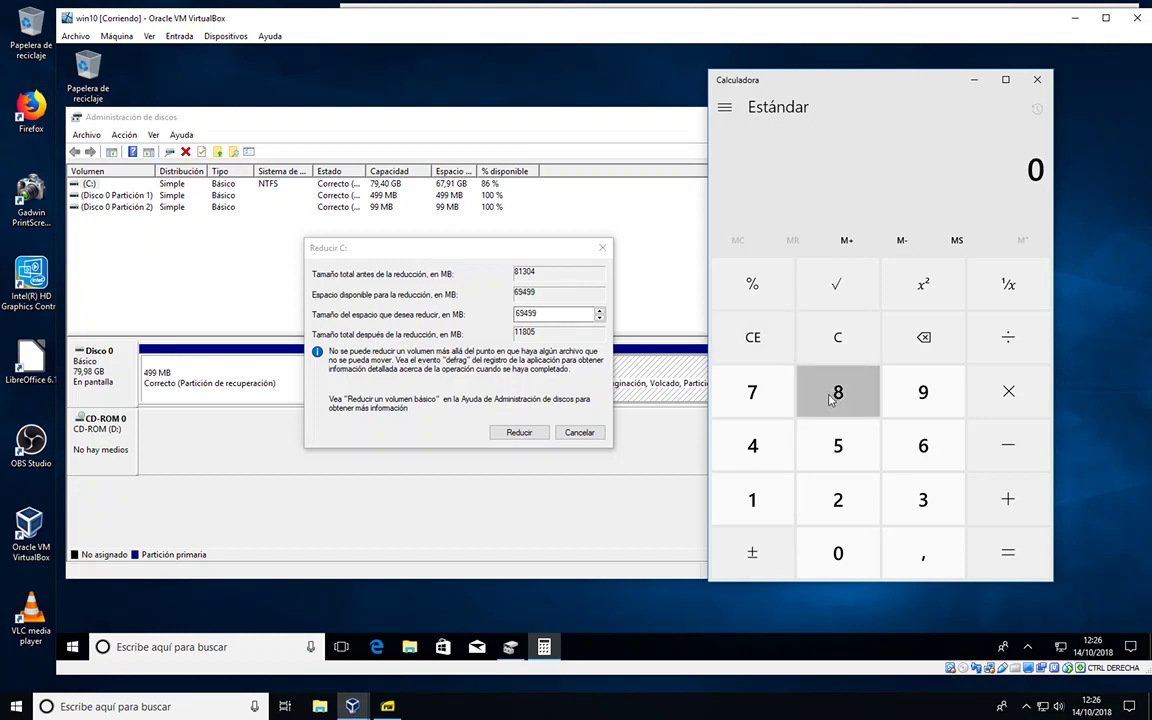
{"action": "left_click", "coordinate": [749, 501]}
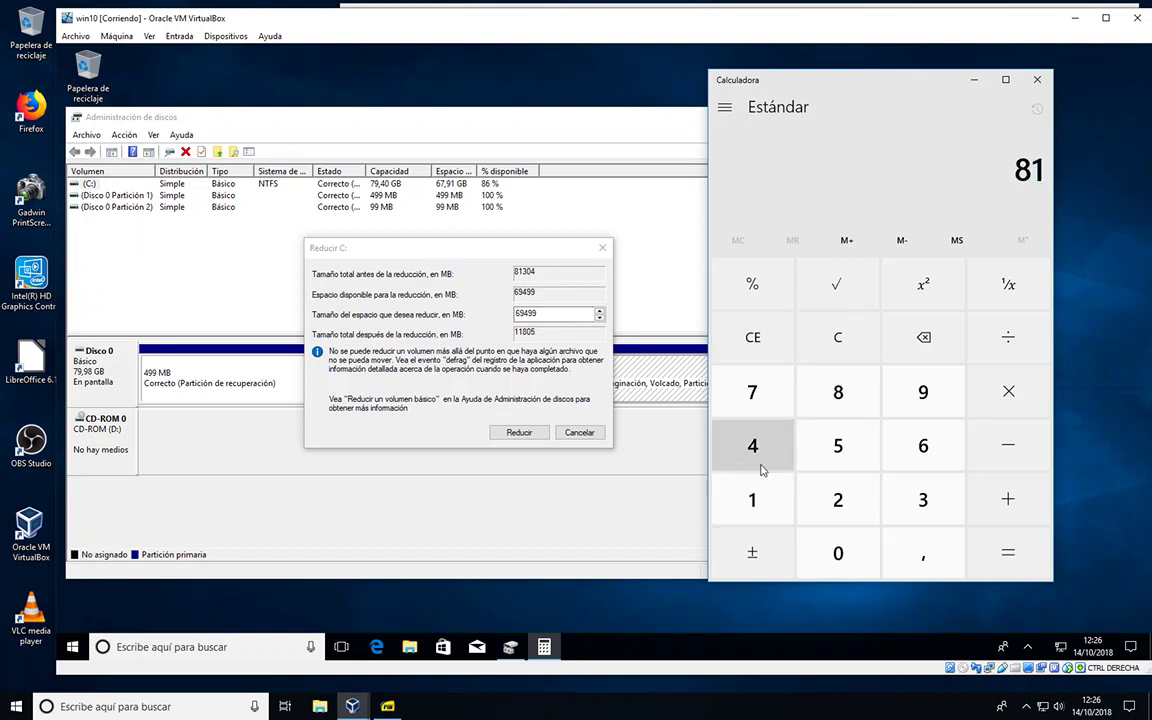
{"action": "left_click", "coordinate": [915, 497]}
{"action": "left_click", "coordinate": [840, 553]}
{"action": "left_click", "coordinate": [743, 447]}
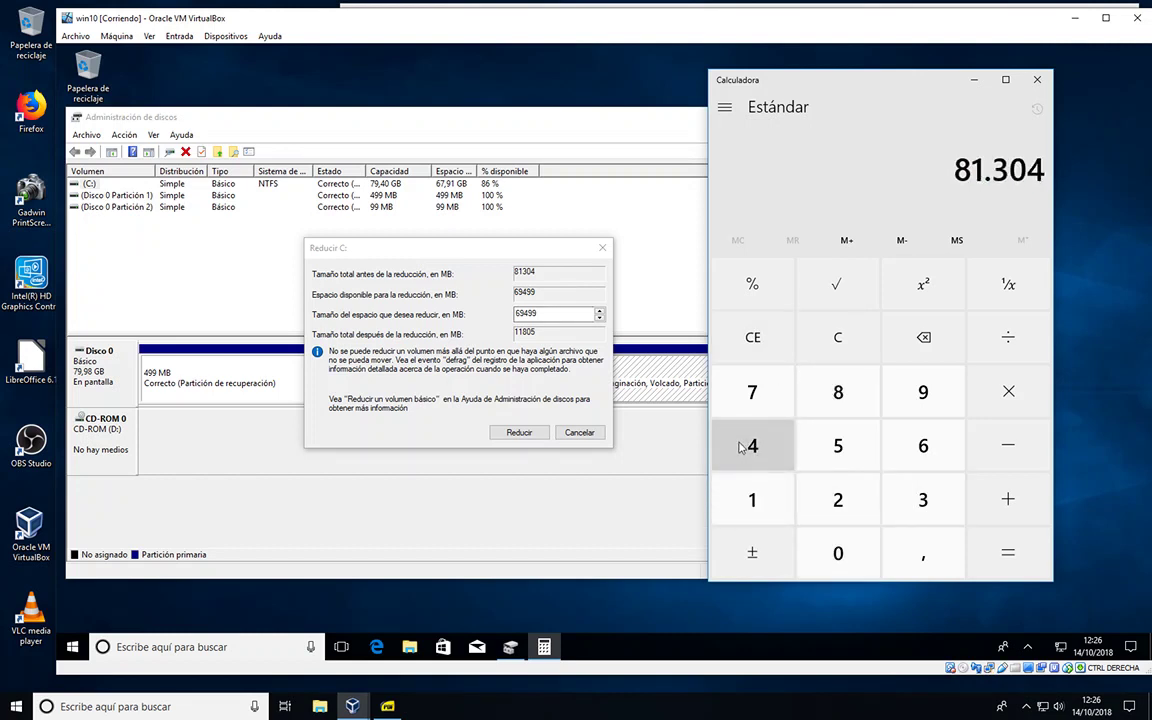
{"action": "left_click", "coordinate": [1022, 450]}
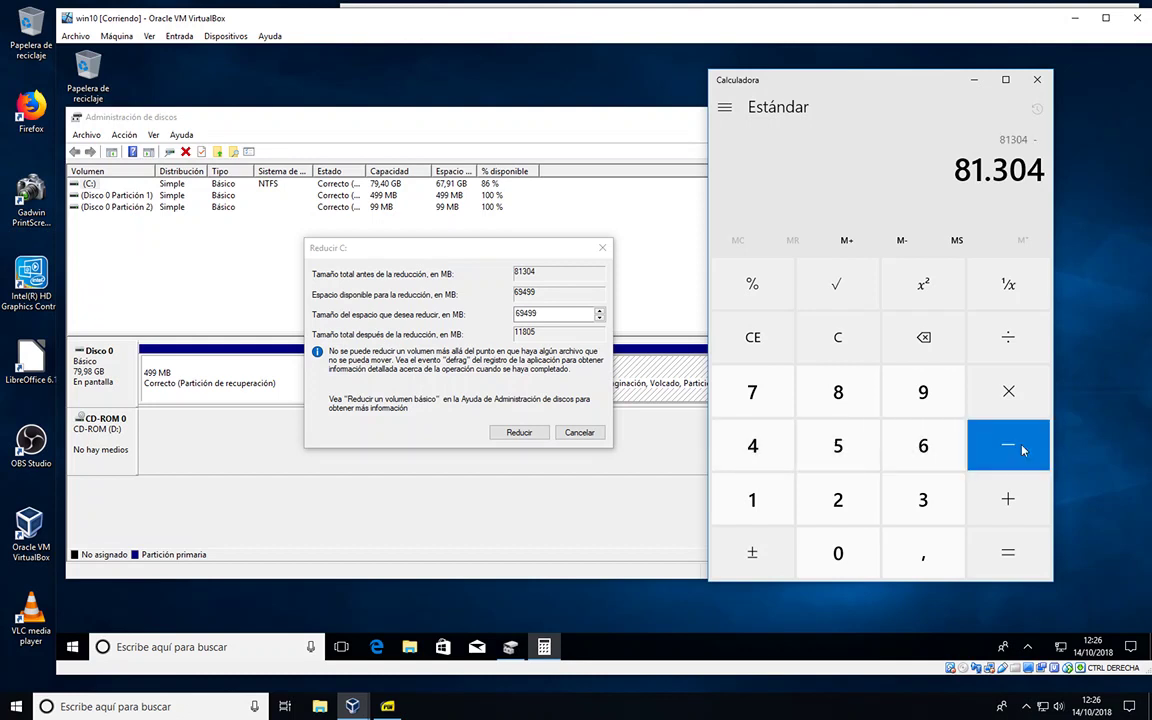
{"action": "left_click", "coordinate": [918, 507]}
{"action": "left_click", "coordinate": [838, 500]}
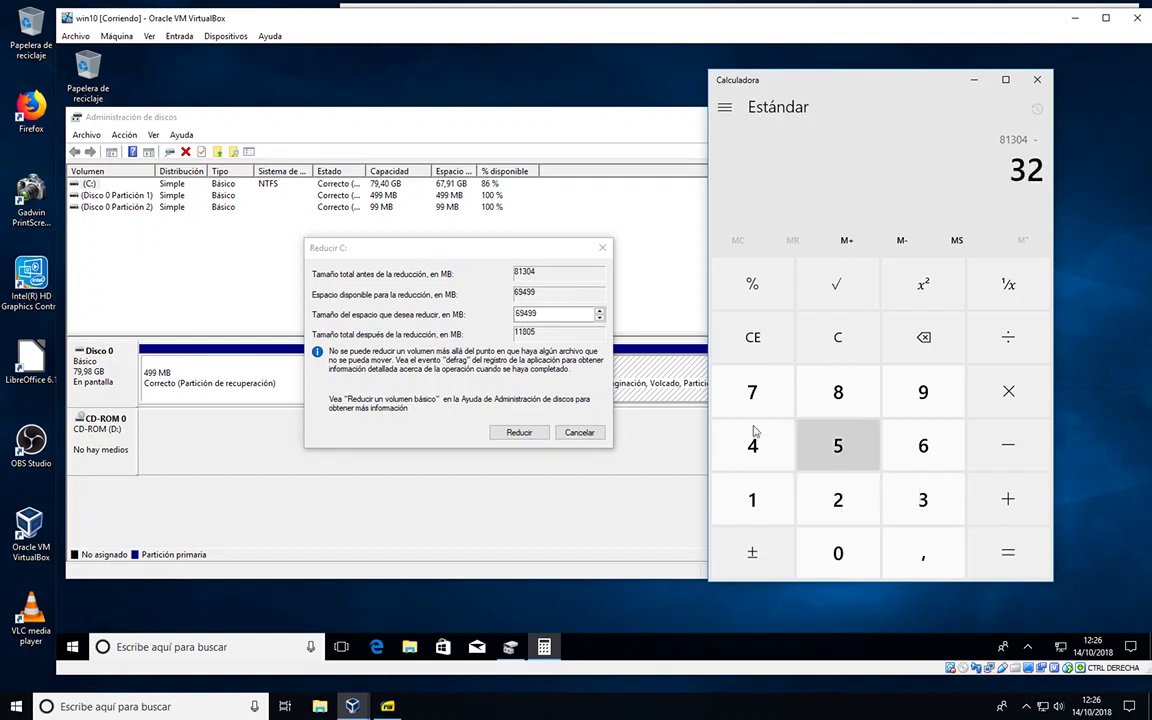
{"action": "left_click", "coordinate": [741, 395]}
{"action": "left_click", "coordinate": [928, 446]}
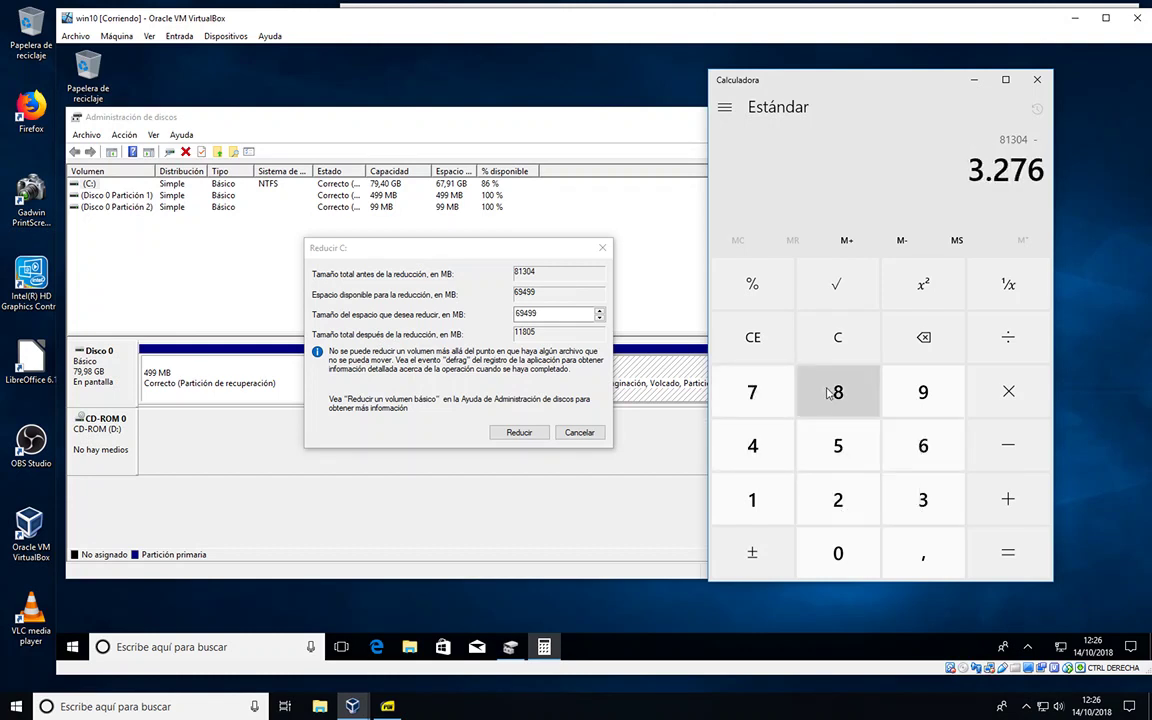
{"action": "left_click", "coordinate": [829, 395]}
{"action": "left_click", "coordinate": [1008, 553]}
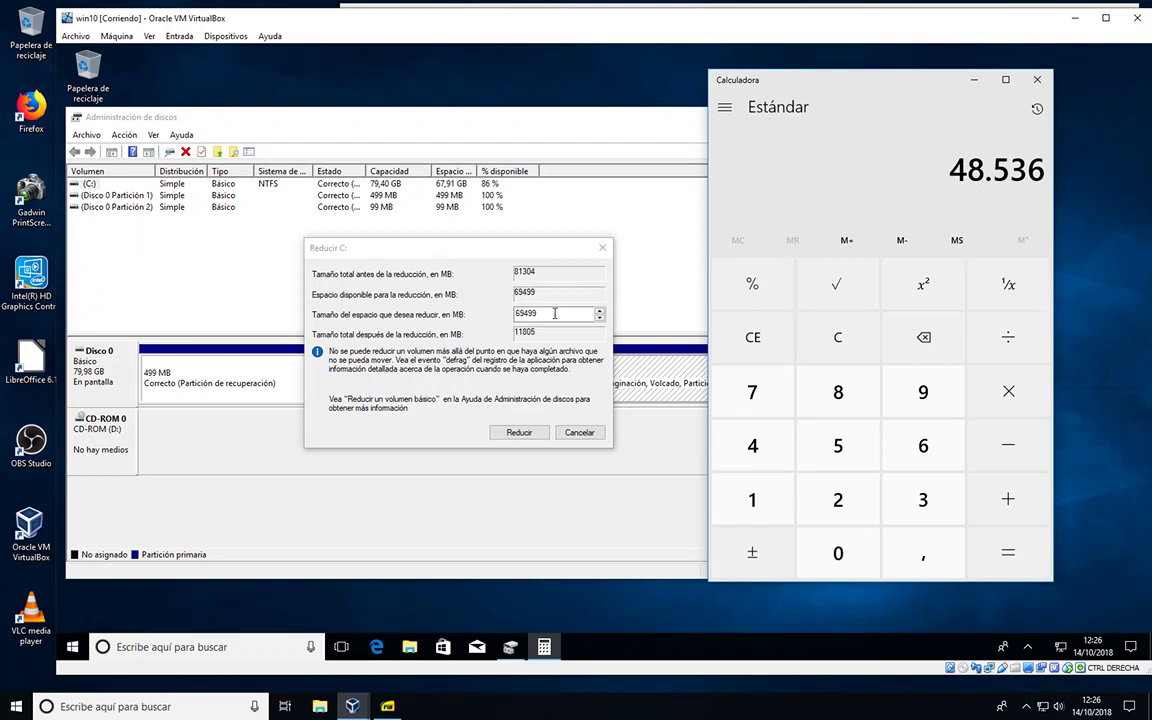
Step: Set the amount of space to shrink to 48536 MB and run the reduction of C:
{"action": "left_click_drag", "start_coordinate": [551, 315], "coordinate": [508, 315]}
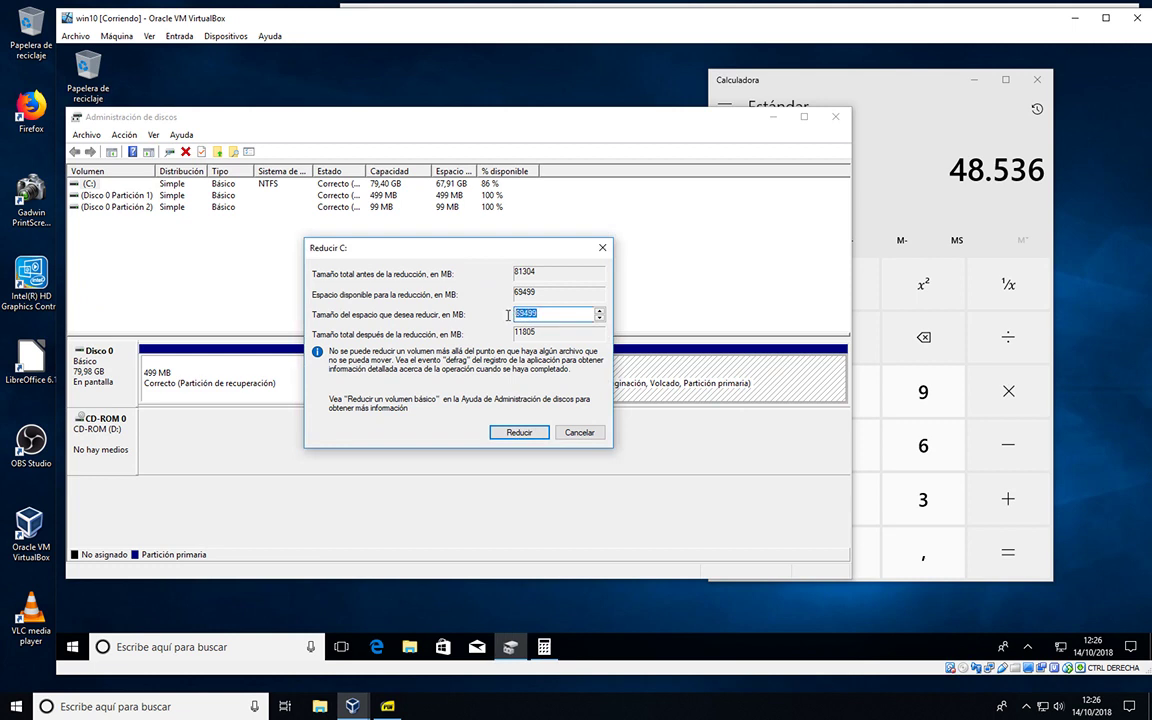
{"action": "type", "text": "48536"}
{"action": "key", "text": "Return"}
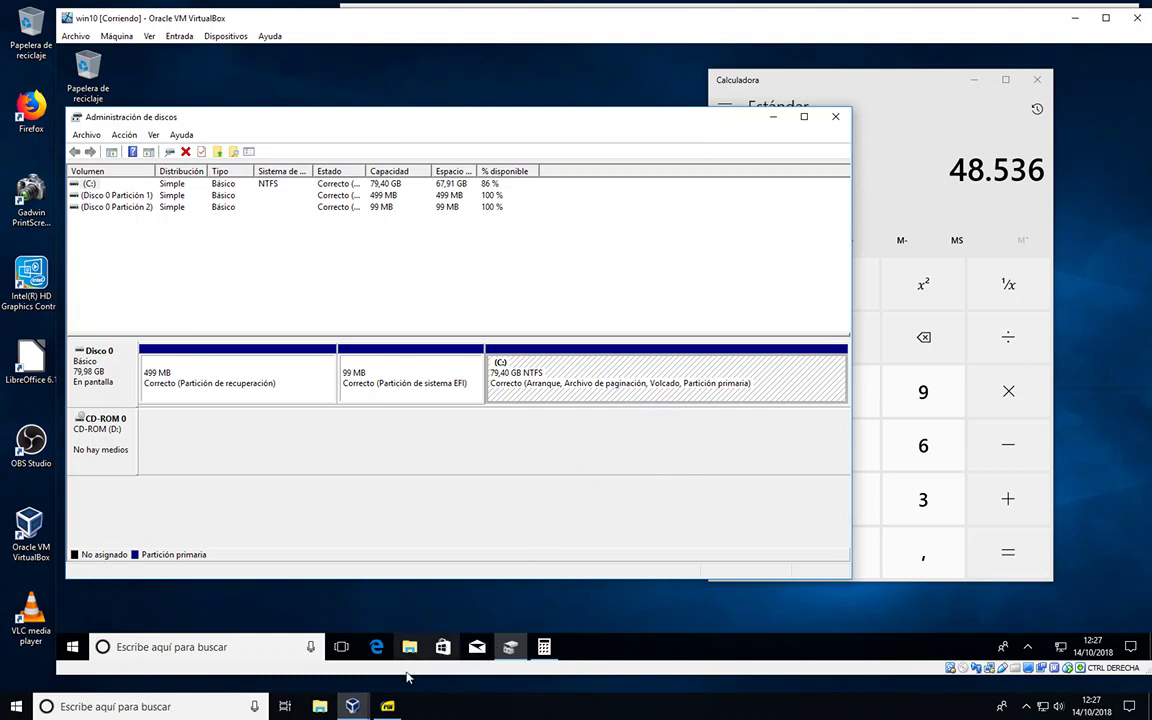
Step: Read the notes on the four Windows partitions in ev1_tarea3.pdf, and return to Disk Management to examine the disk layout
{"action": "left_click", "coordinate": [388, 707]}
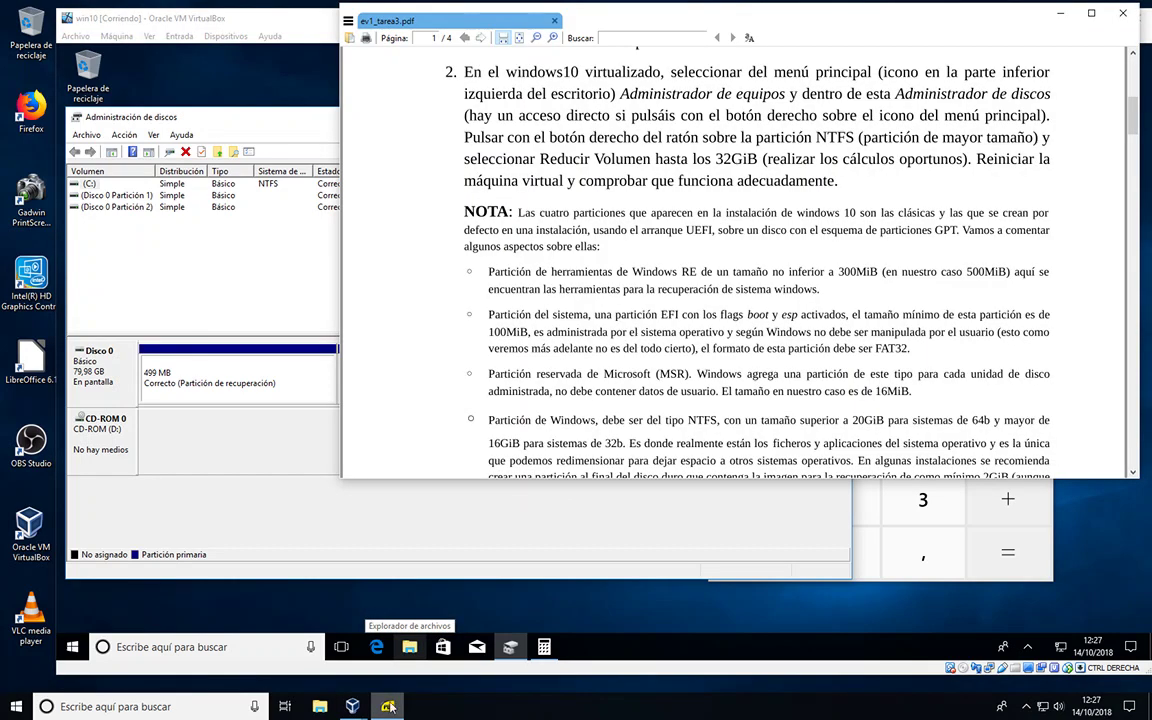
{"action": "left_click_drag", "start_coordinate": [1135, 120], "coordinate": [1137, 133]}
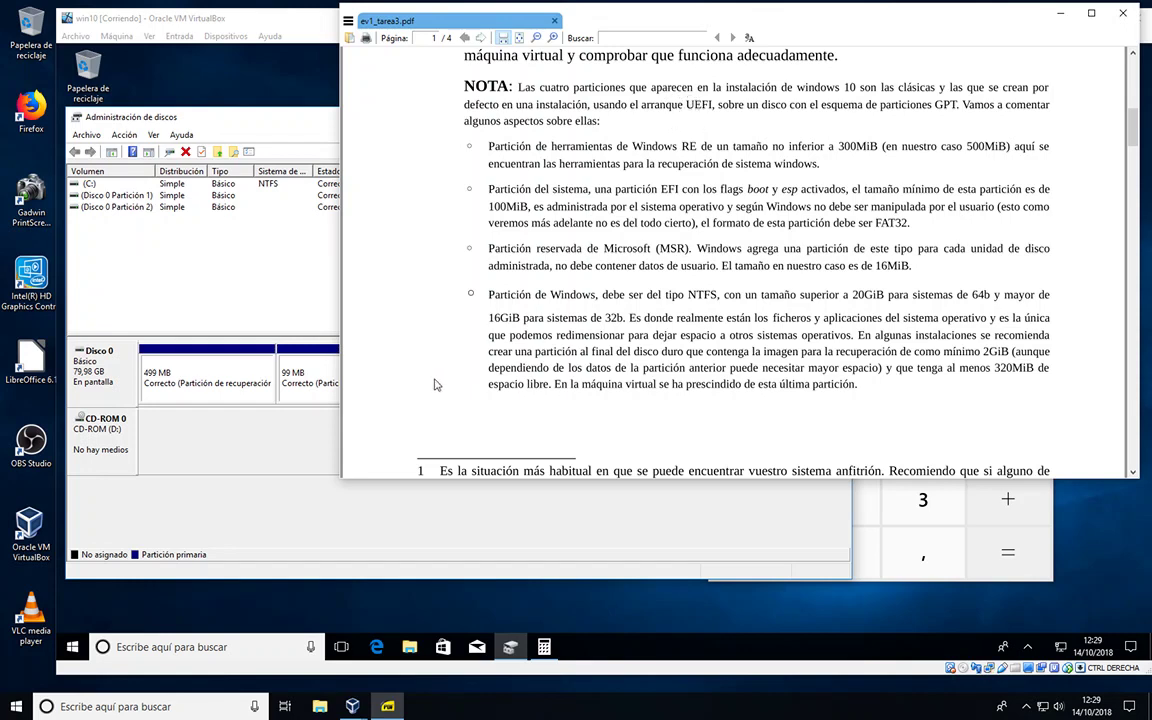
{"action": "left_click", "coordinate": [488, 527]}
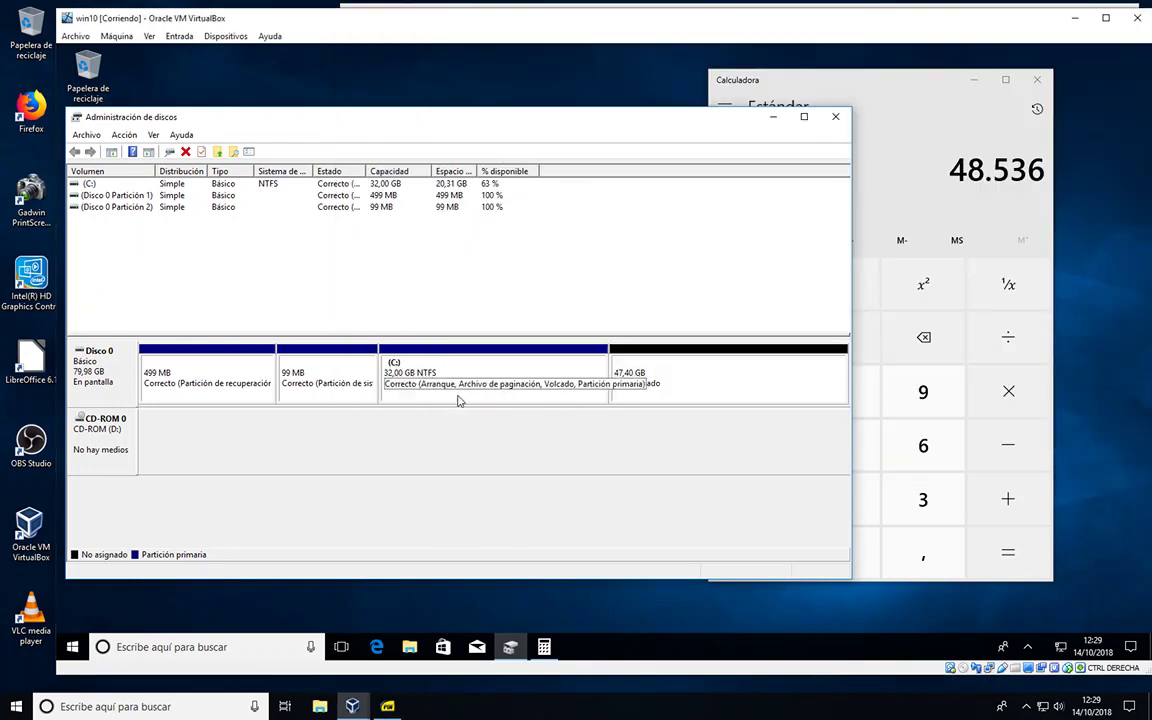